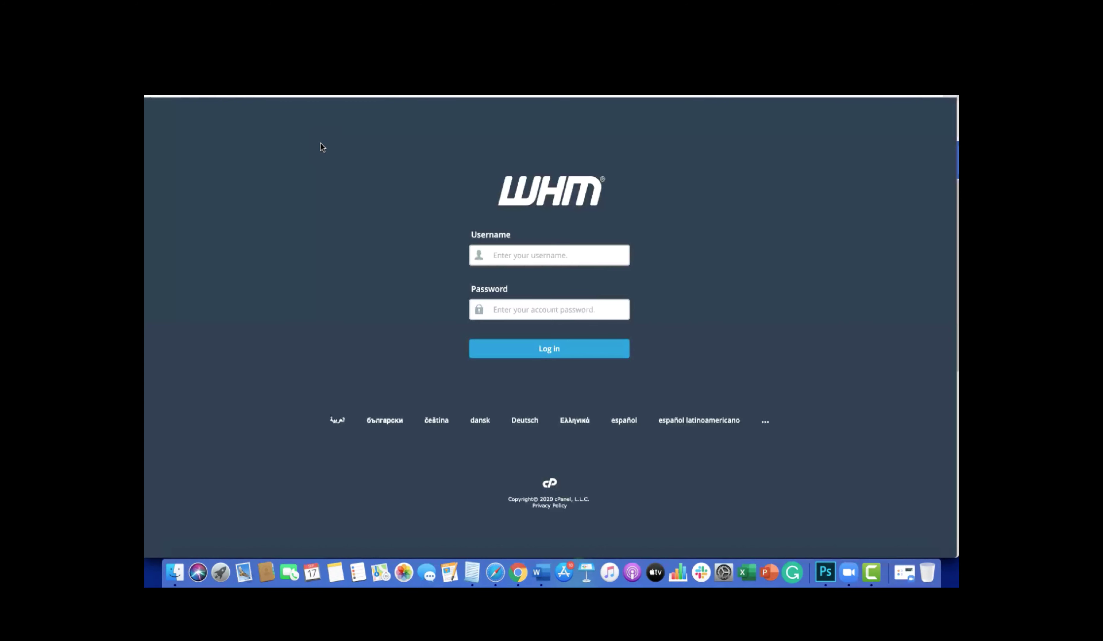
Log in as root, filling the username and account password from the saved website credentials.
{"action": "left_click", "coordinate": [541, 250]}
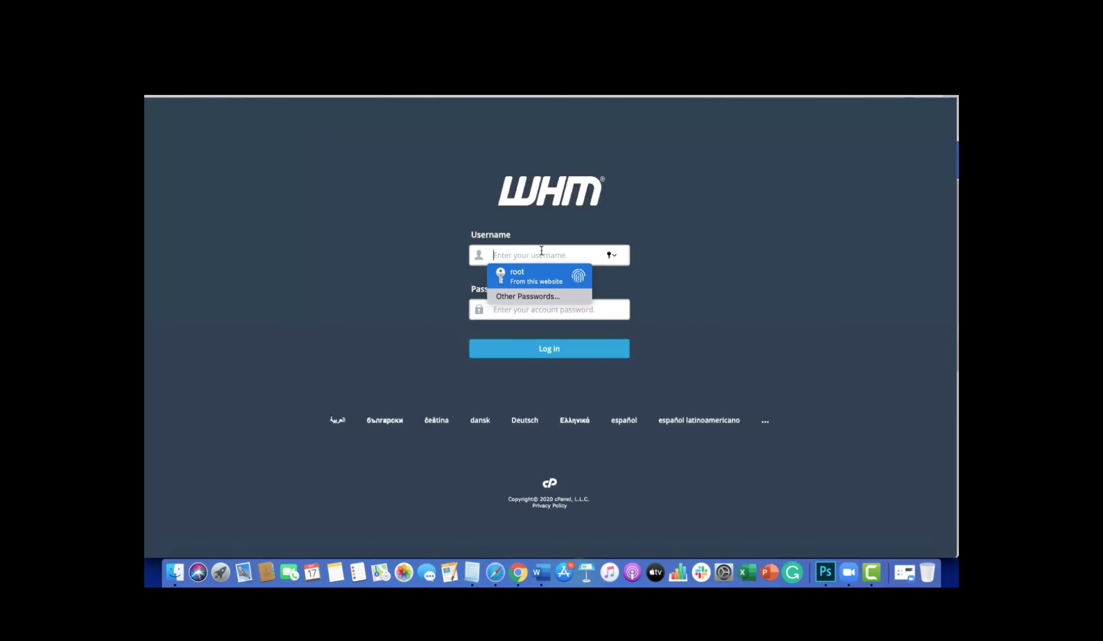
{"action": "key", "text": "Return"}
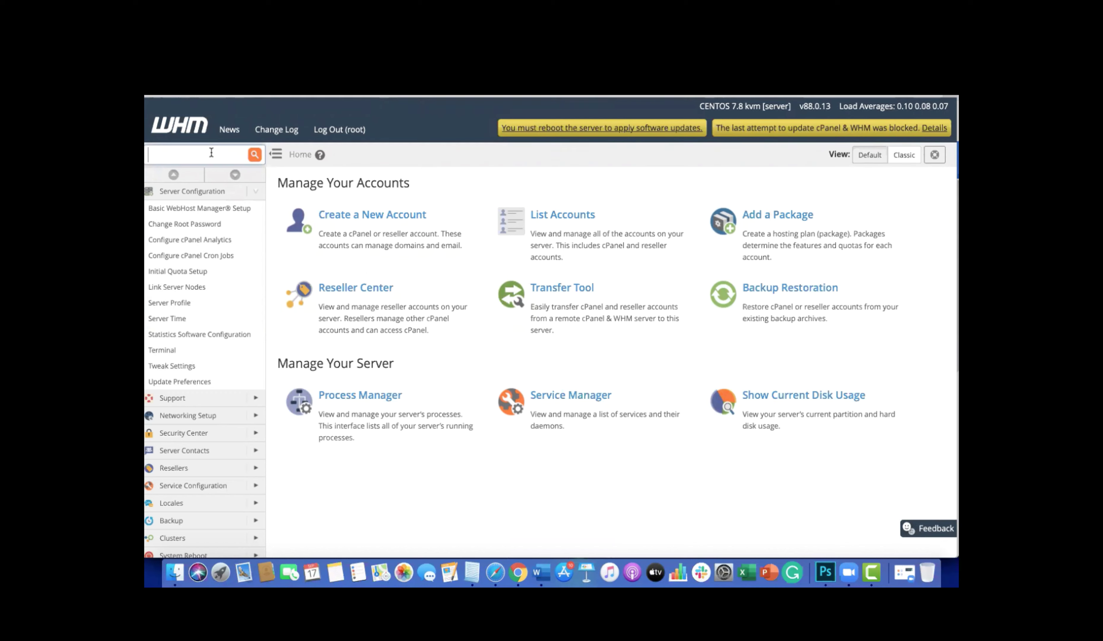
Search the features for "package", open Add a Package and name the new package 1GB.
{"action": "type", "text": "package"}
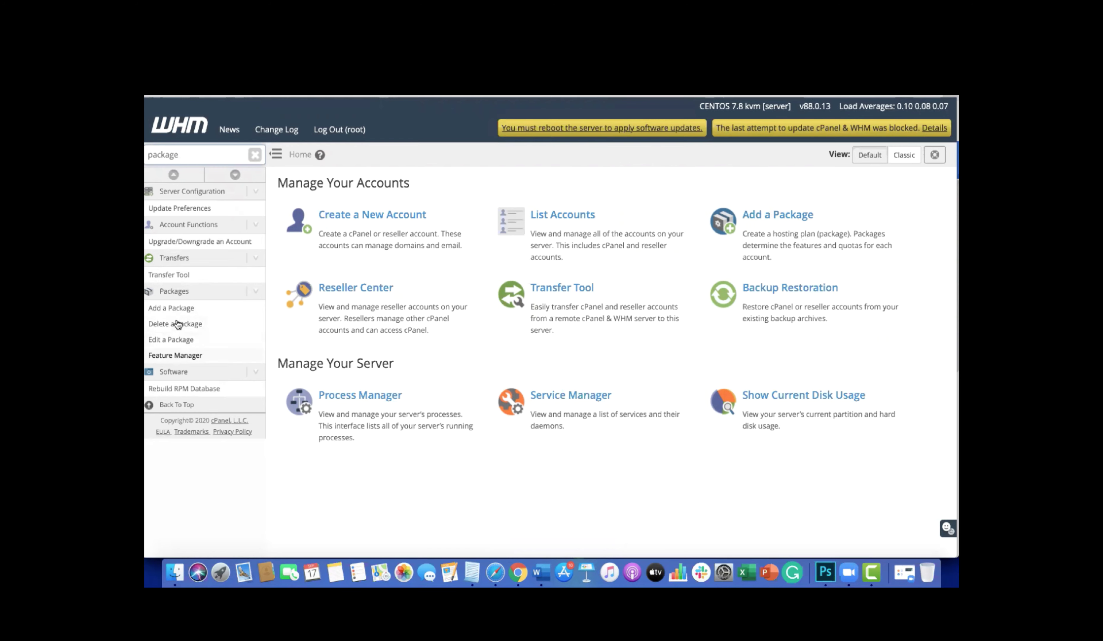
{"action": "left_click", "coordinate": [174, 308]}
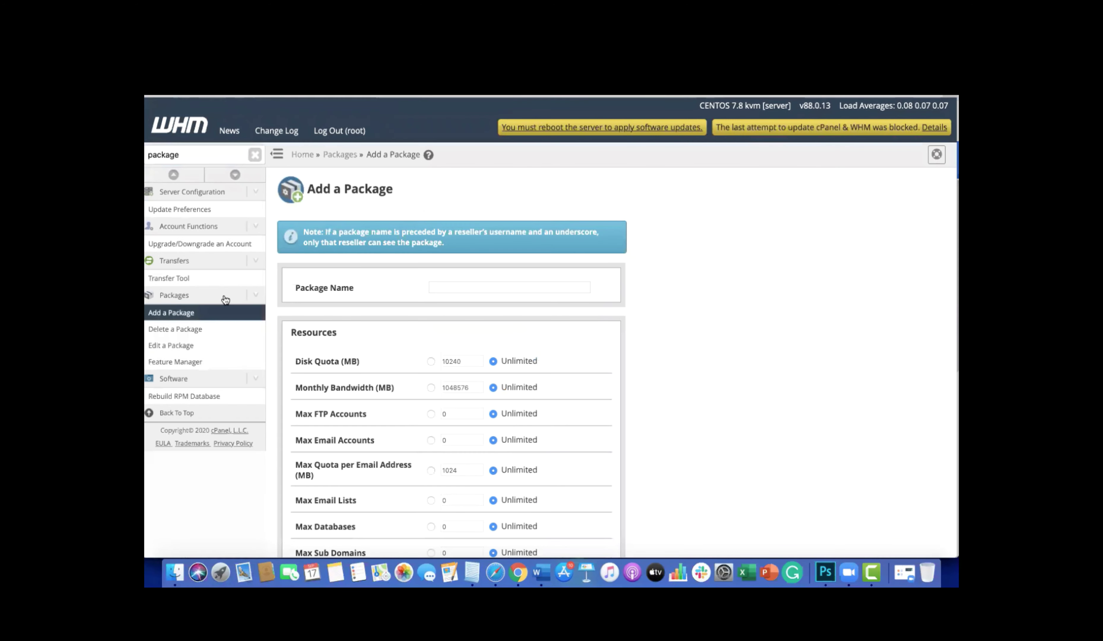
{"action": "left_click", "coordinate": [456, 287]}
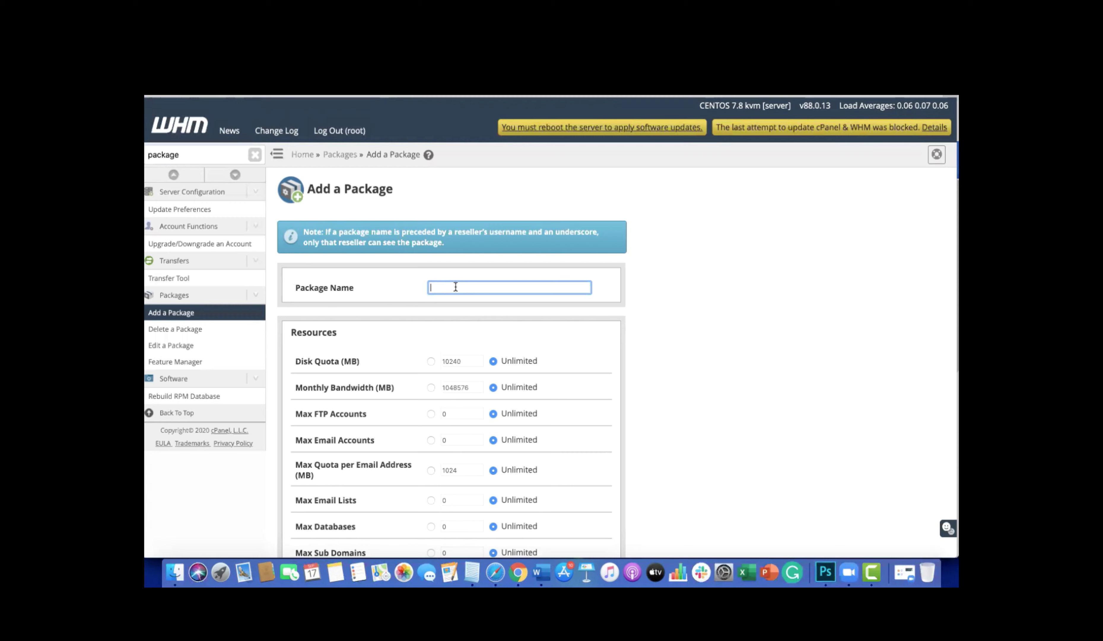
{"action": "type", "text": "1GB"}
Limit the package's disk quota to 1024 MB instead of unlimited.
{"action": "left_click", "coordinate": [431, 361]}
{"action": "left_click", "coordinate": [465, 361]}
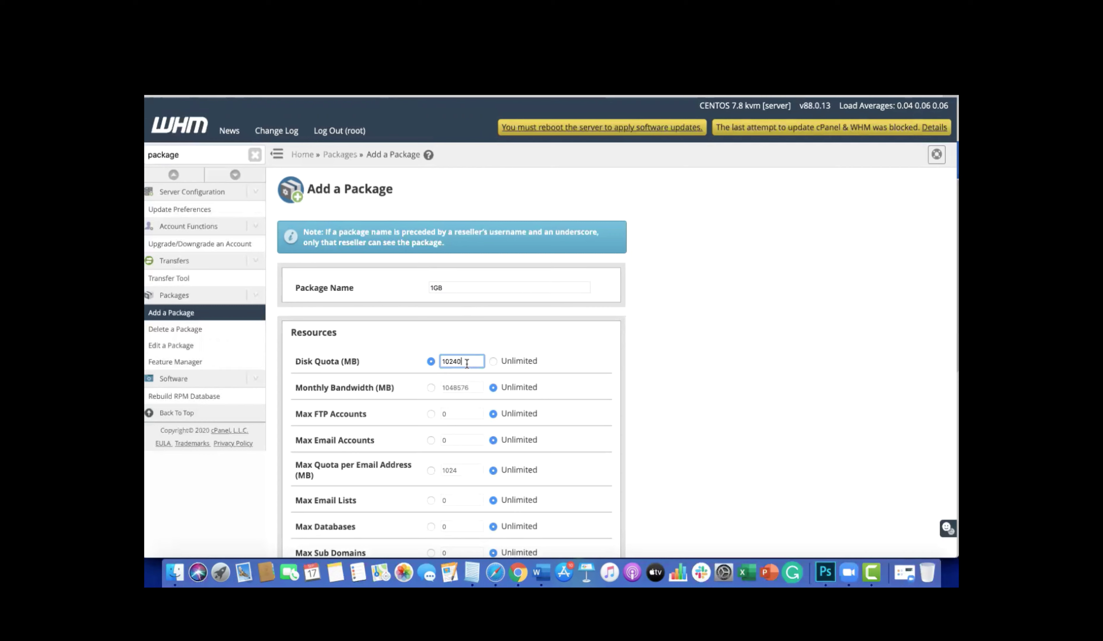
{"action": "key", "text": "BackSpace"}
Limit the package to 5 FTP accounts and 10 email accounts.
{"action": "left_click", "coordinate": [431, 414]}
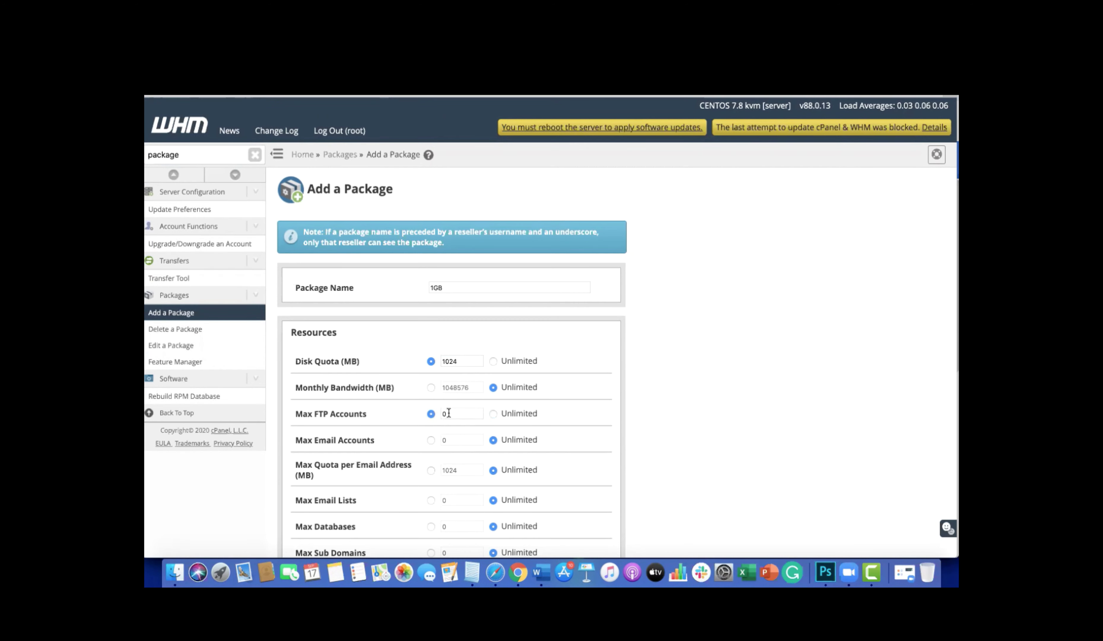
{"action": "left_click", "coordinate": [449, 414]}
{"action": "type", "text": "5"}
{"action": "scroll", "coordinate": [525, 426], "scroll_direction": "down", "scroll_amount": 2}
{"action": "left_click", "coordinate": [431, 405]}
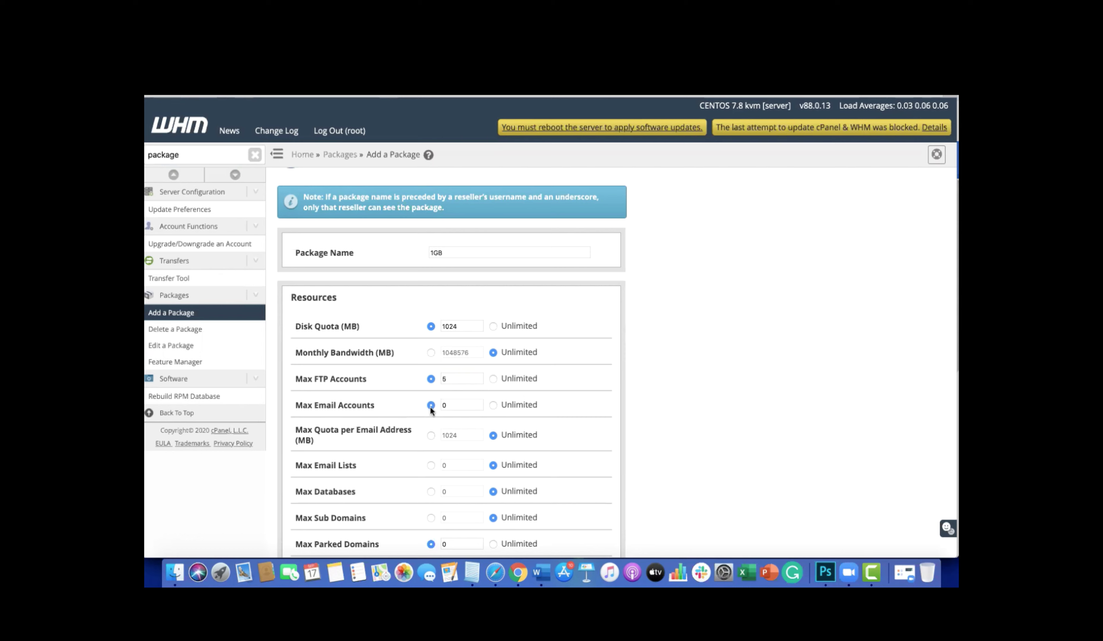
{"action": "left_click", "coordinate": [451, 405]}
{"action": "type", "text": "10"}
Review the remaining limits and settings, keep the English locale, and add the package.
{"action": "scroll", "coordinate": [442, 436], "scroll_direction": "down", "scroll_amount": 3}
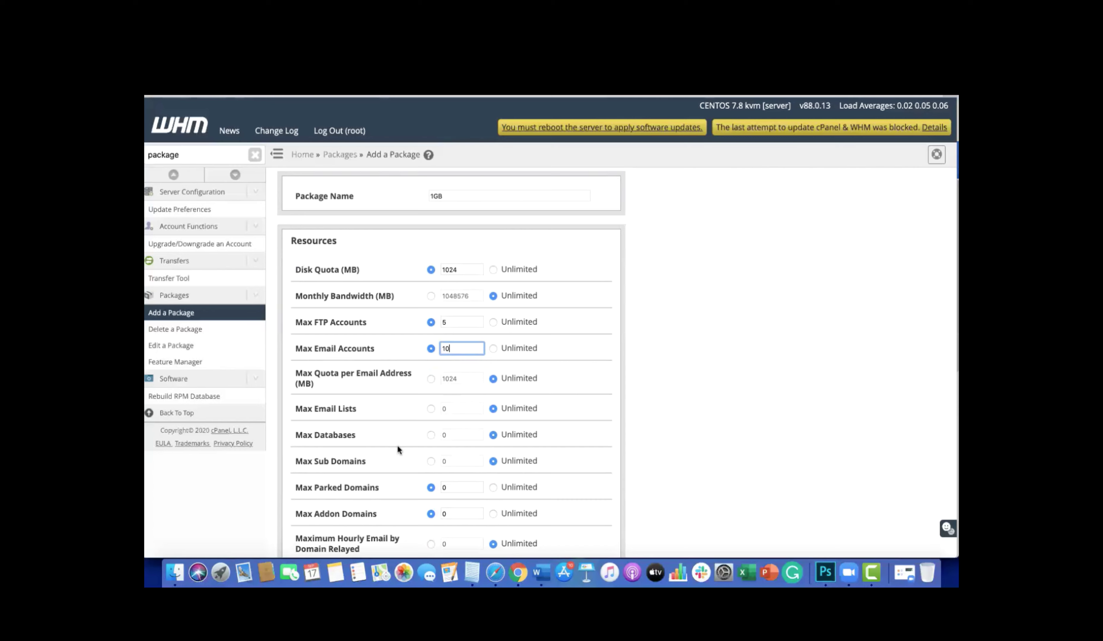
{"action": "scroll", "coordinate": [485, 432], "scroll_direction": "down", "scroll_amount": 3}
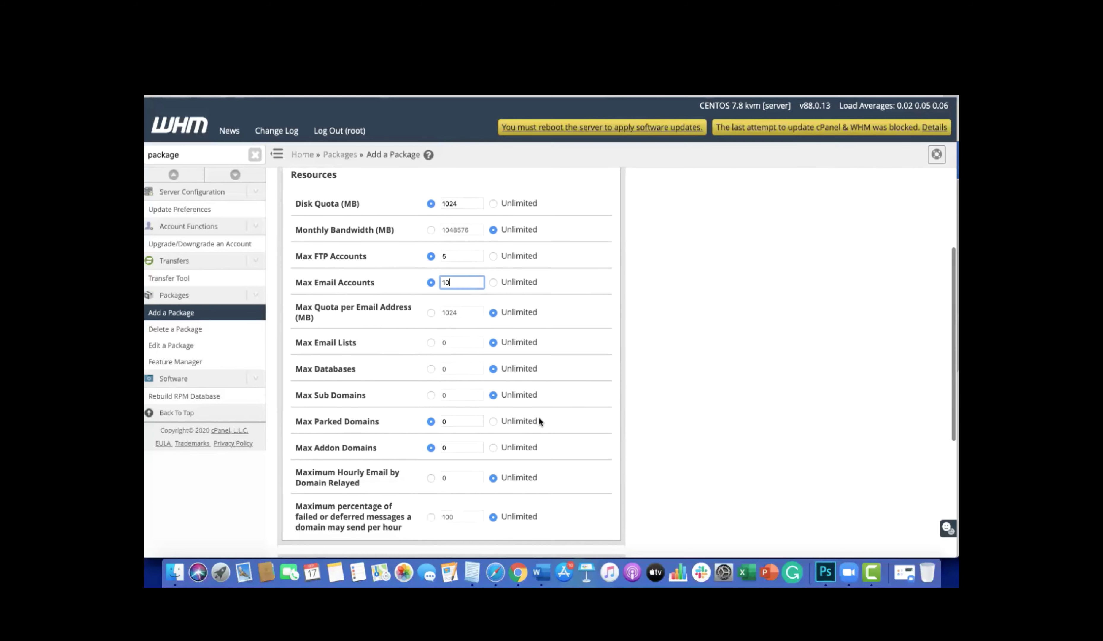
{"action": "scroll", "coordinate": [497, 420], "scroll_direction": "down", "scroll_amount": 2}
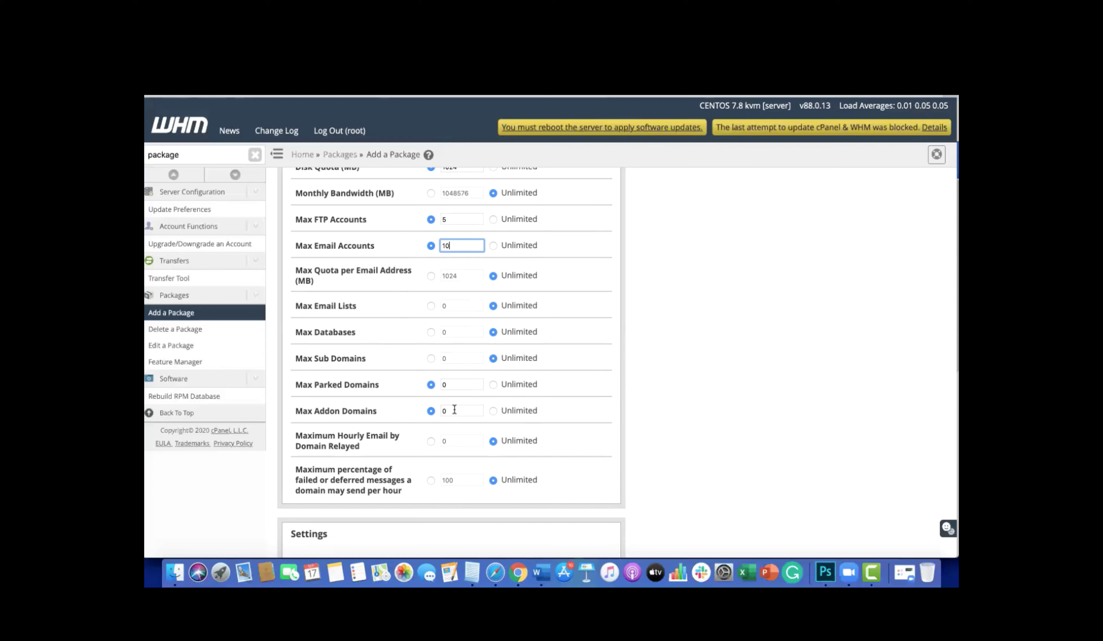
{"action": "left_click", "coordinate": [455, 422]}
{"action": "scroll", "coordinate": [456, 422], "scroll_direction": "down", "scroll_amount": 2}
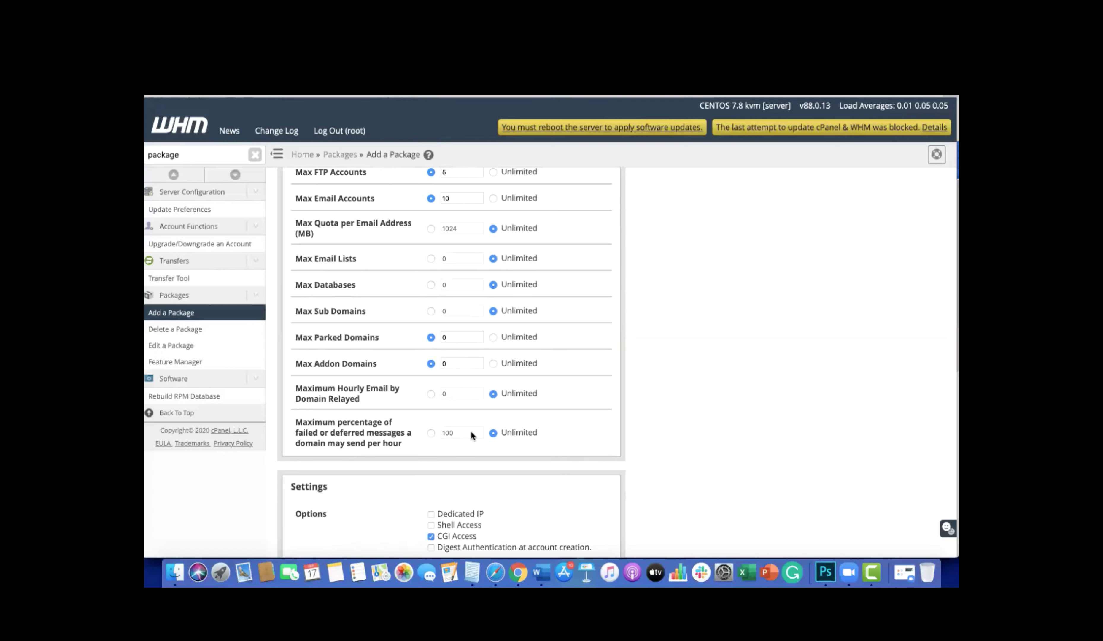
{"action": "scroll", "coordinate": [471, 433], "scroll_direction": "down", "scroll_amount": 4}
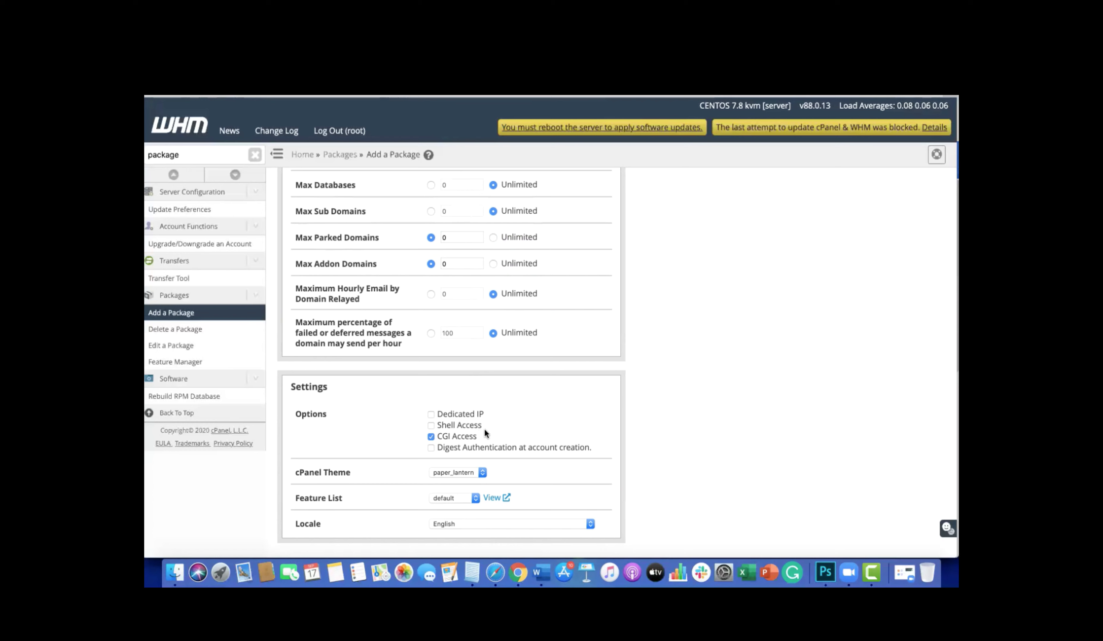
{"action": "scroll", "coordinate": [484, 428], "scroll_direction": "down", "scroll_amount": 3}
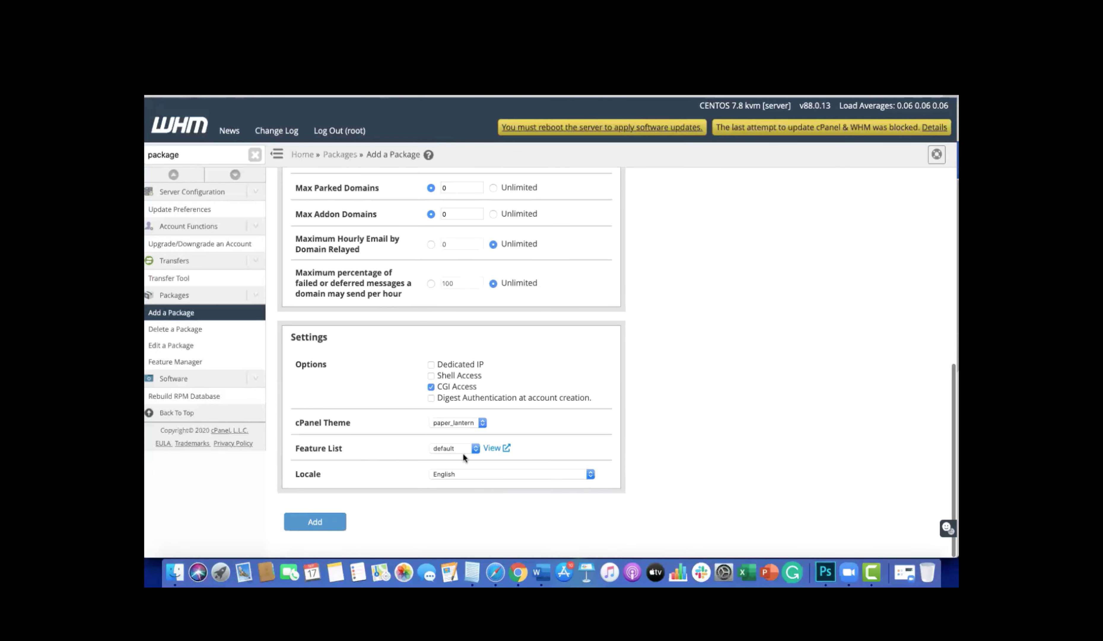
{"action": "left_click", "coordinate": [451, 476]}
{"action": "left_click", "coordinate": [451, 476]}
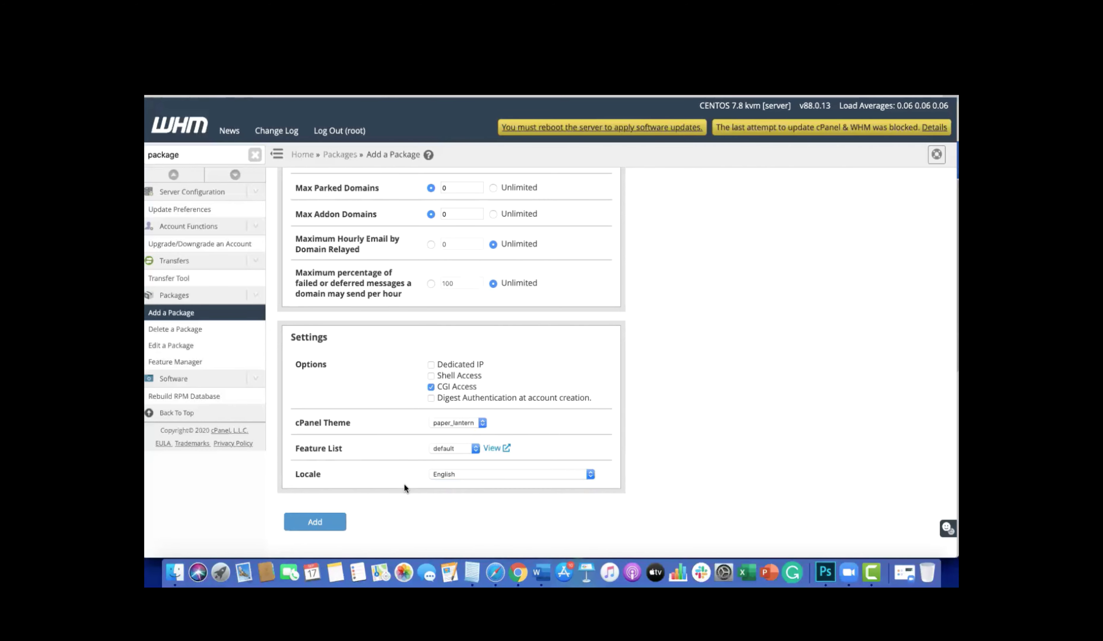
{"action": "left_click", "coordinate": [321, 525]}
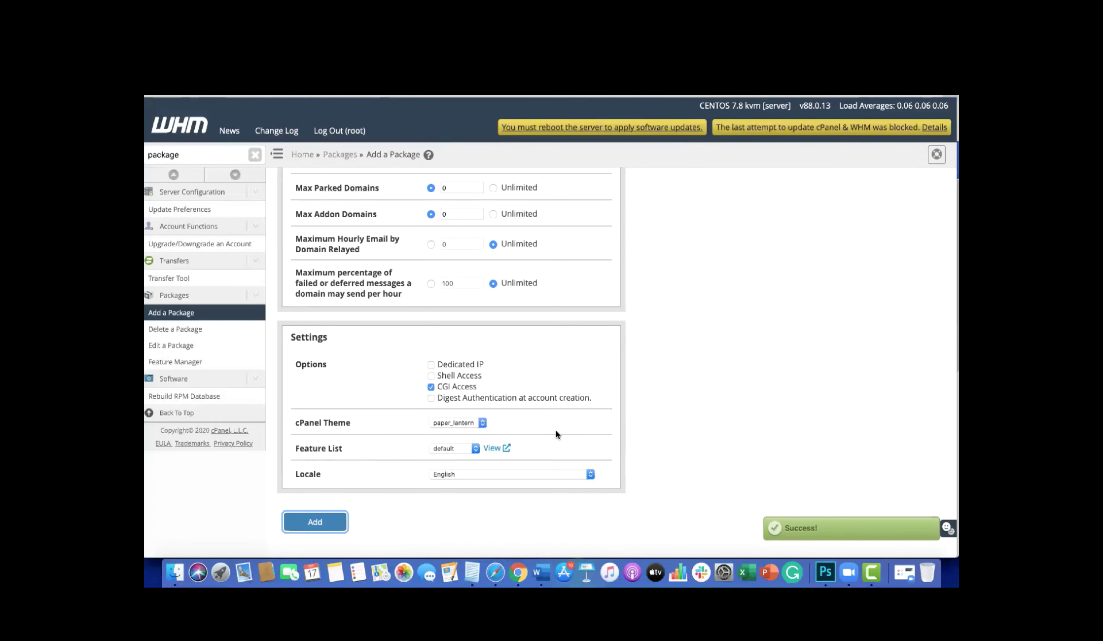
{"action": "scroll", "coordinate": [556, 434], "scroll_direction": "up", "scroll_amount": 15}
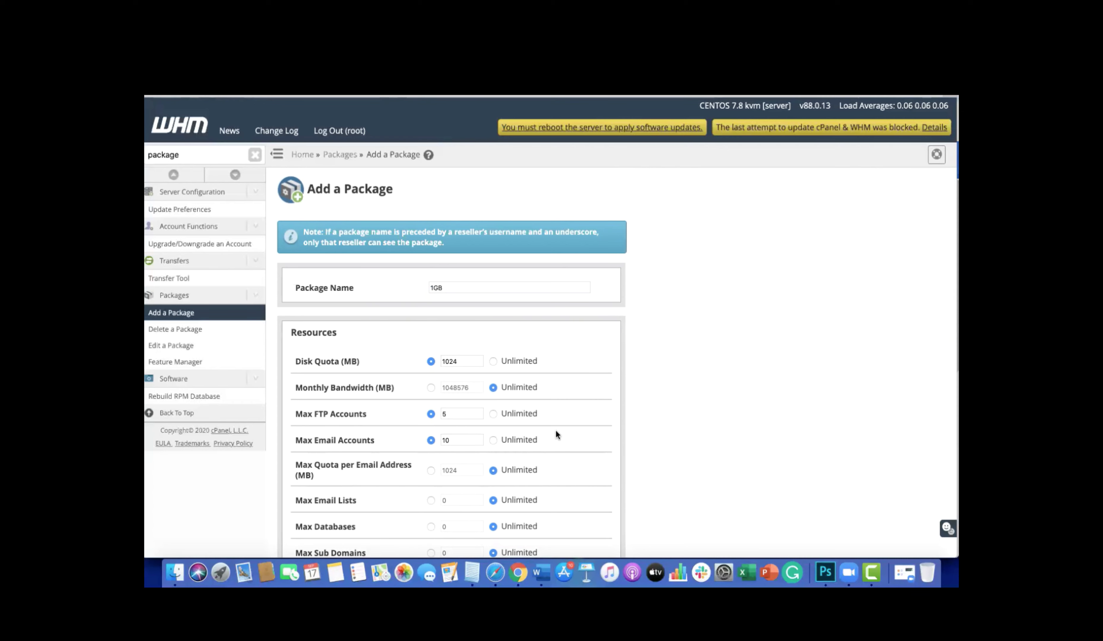
Open the Create a New Account form and choose the 1GB package, then return to the home page without creating the account.
{"action": "left_click", "coordinate": [301, 155]}
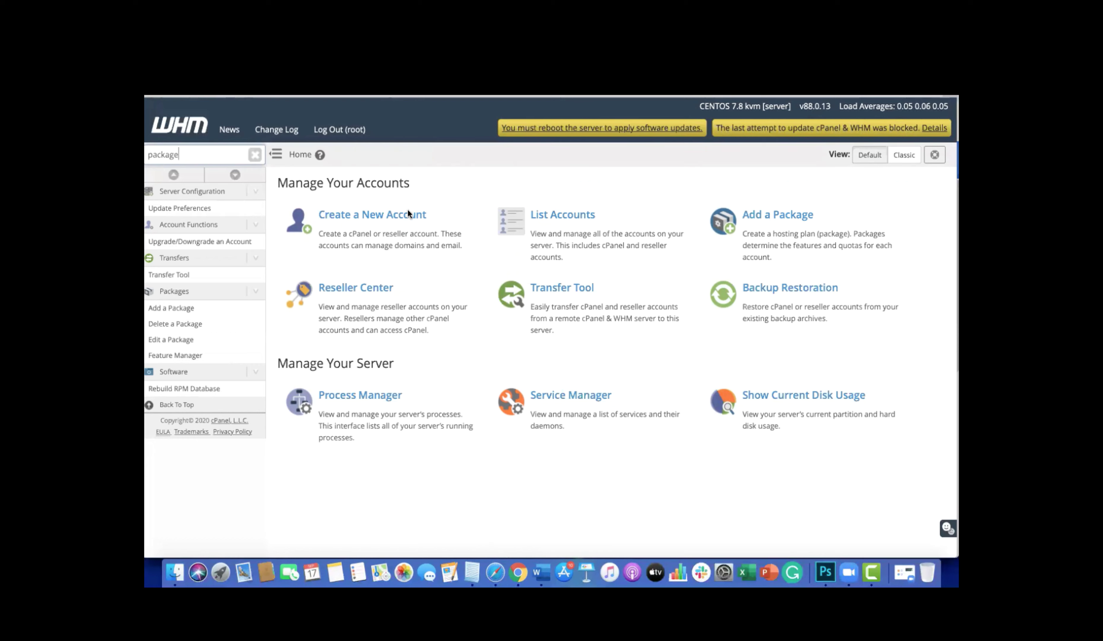
{"action": "left_click", "coordinate": [384, 226]}
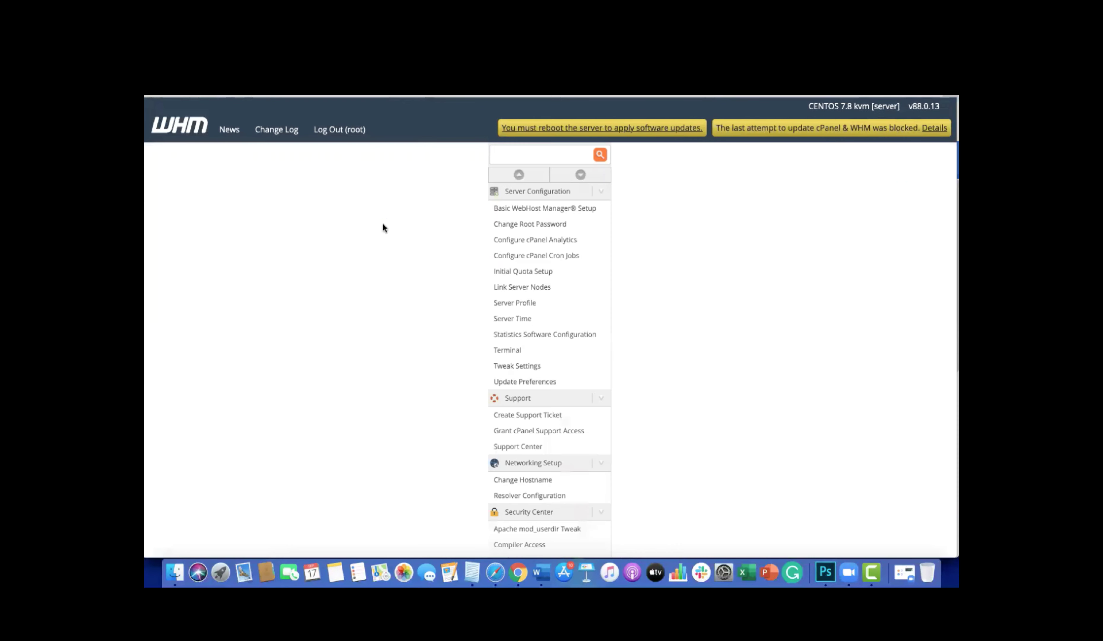
{"action": "scroll", "coordinate": [491, 386], "scroll_direction": "down", "scroll_amount": 5}
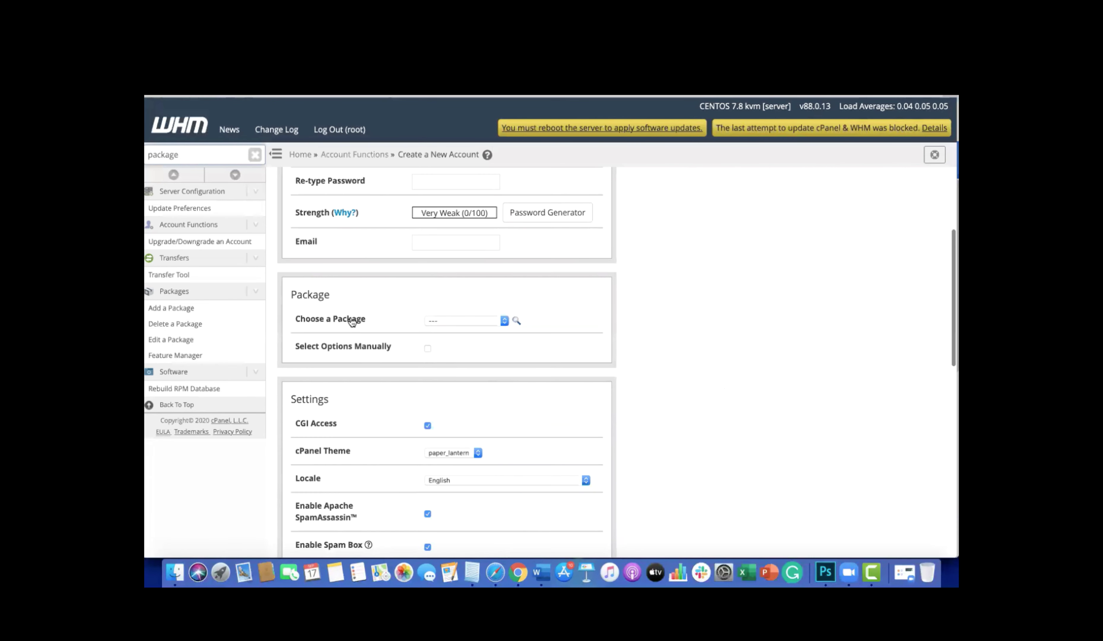
{"action": "left_click", "coordinate": [440, 318]}
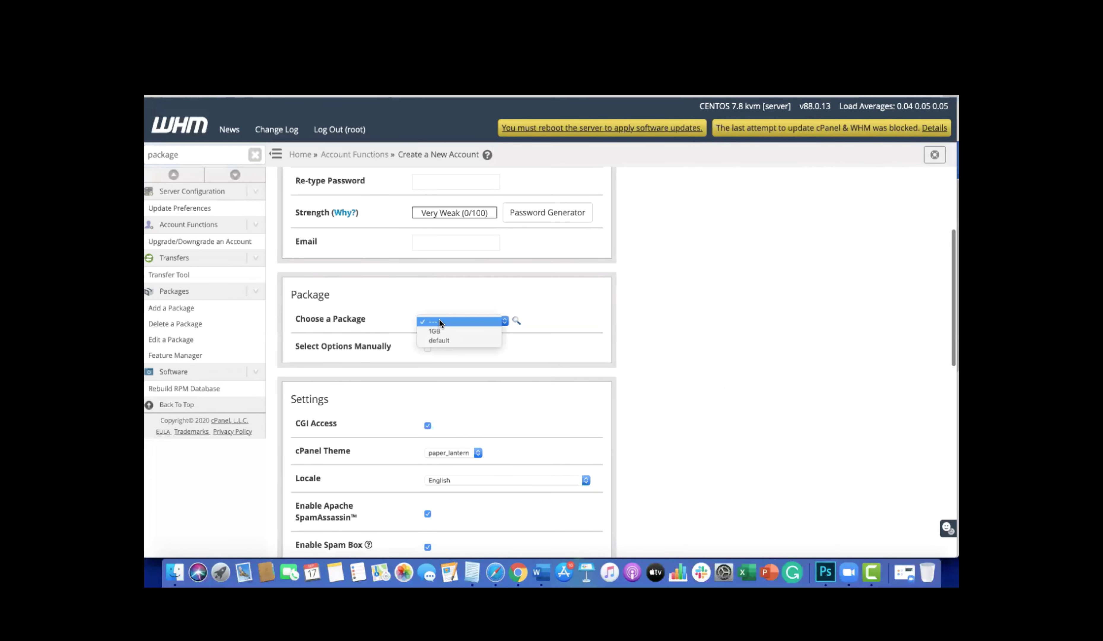
{"action": "left_click", "coordinate": [441, 331]}
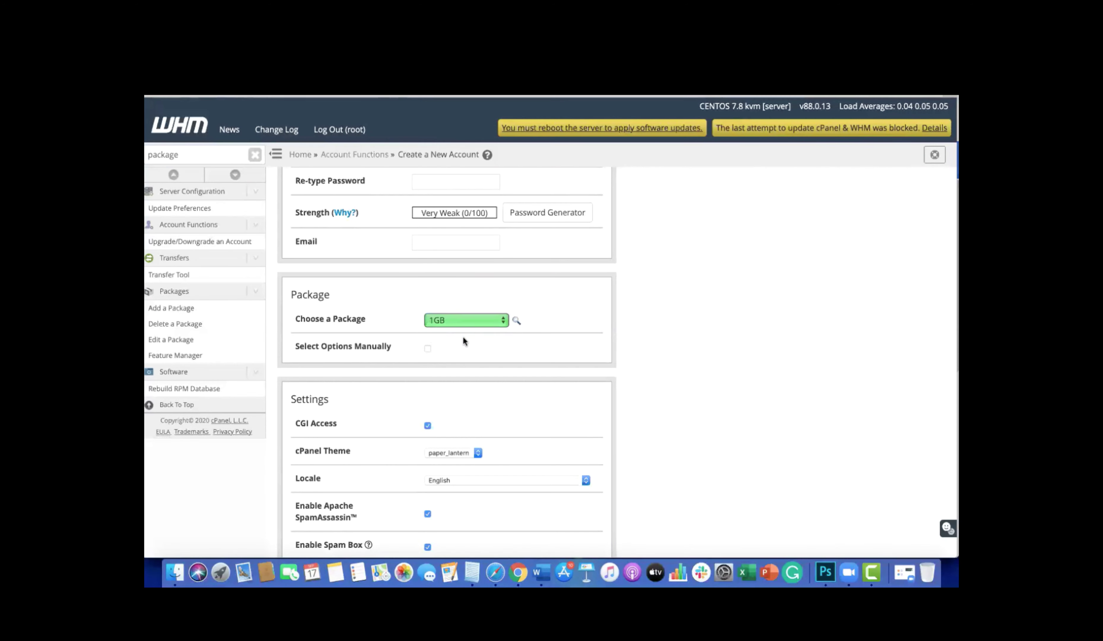
{"action": "scroll", "coordinate": [463, 341], "scroll_direction": "up", "scroll_amount": 5}
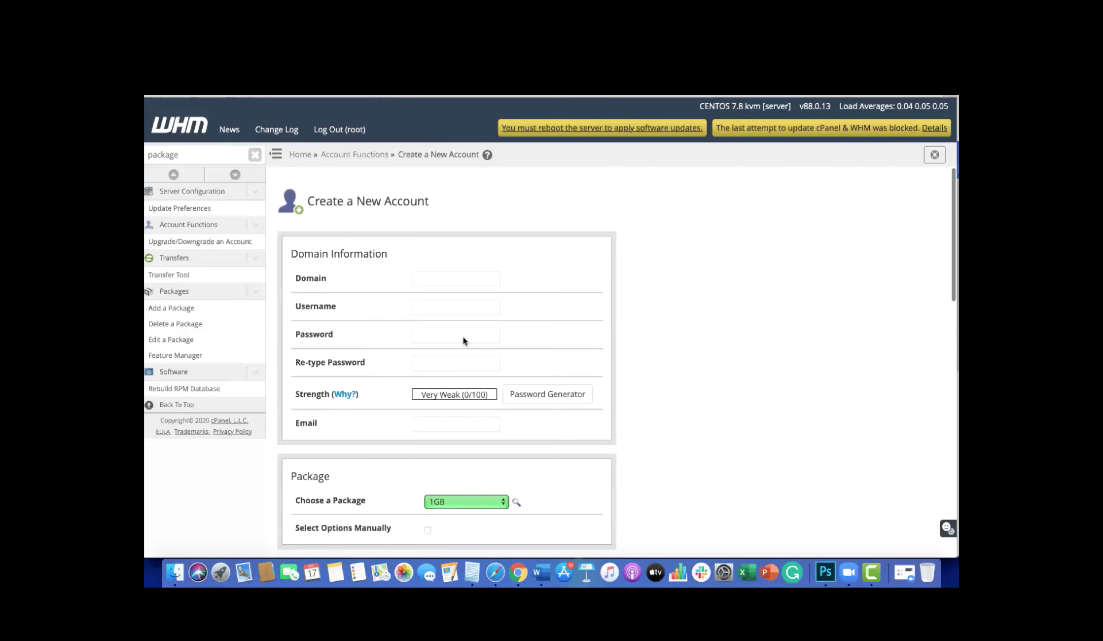
{"action": "scroll", "coordinate": [471, 348], "scroll_direction": "down", "scroll_amount": 11}
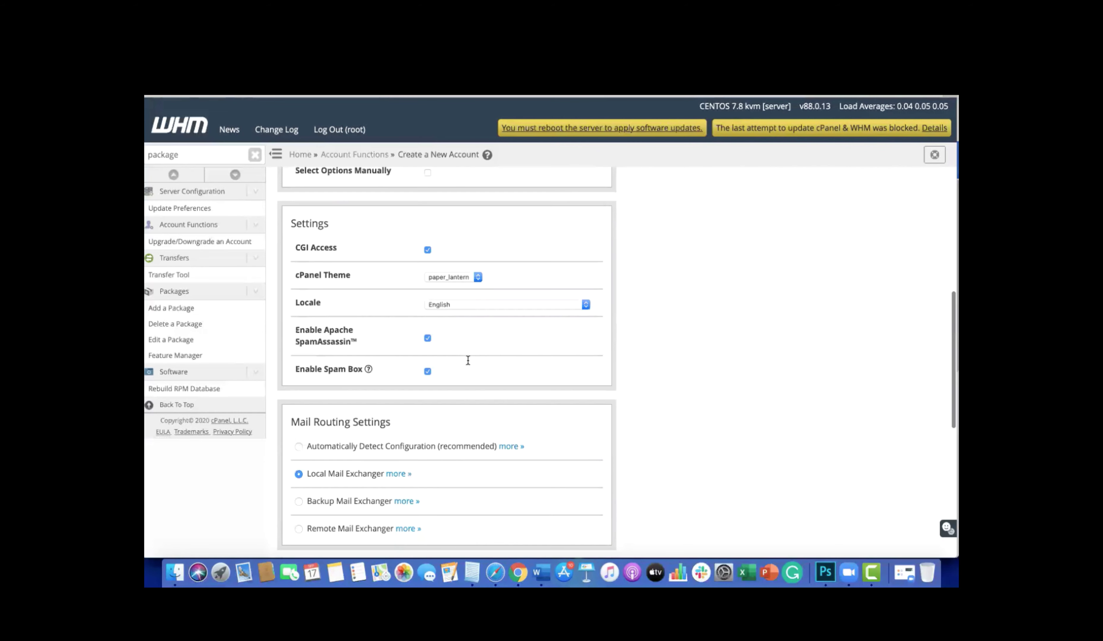
{"action": "scroll", "coordinate": [467, 362], "scroll_direction": "up", "scroll_amount": 10}
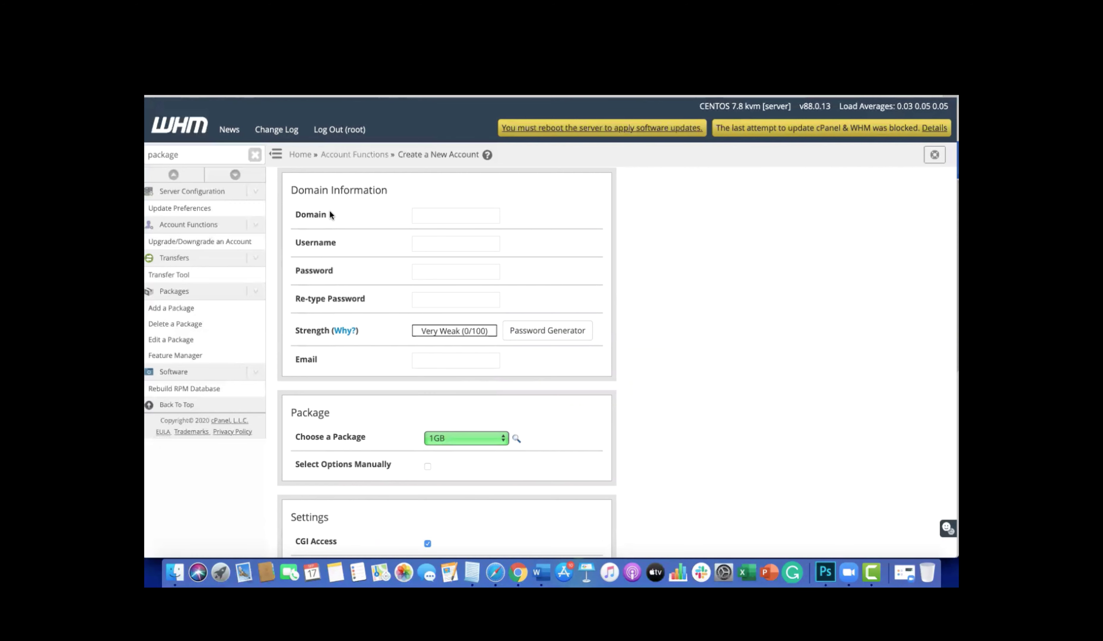
{"action": "left_click", "coordinate": [297, 155]}
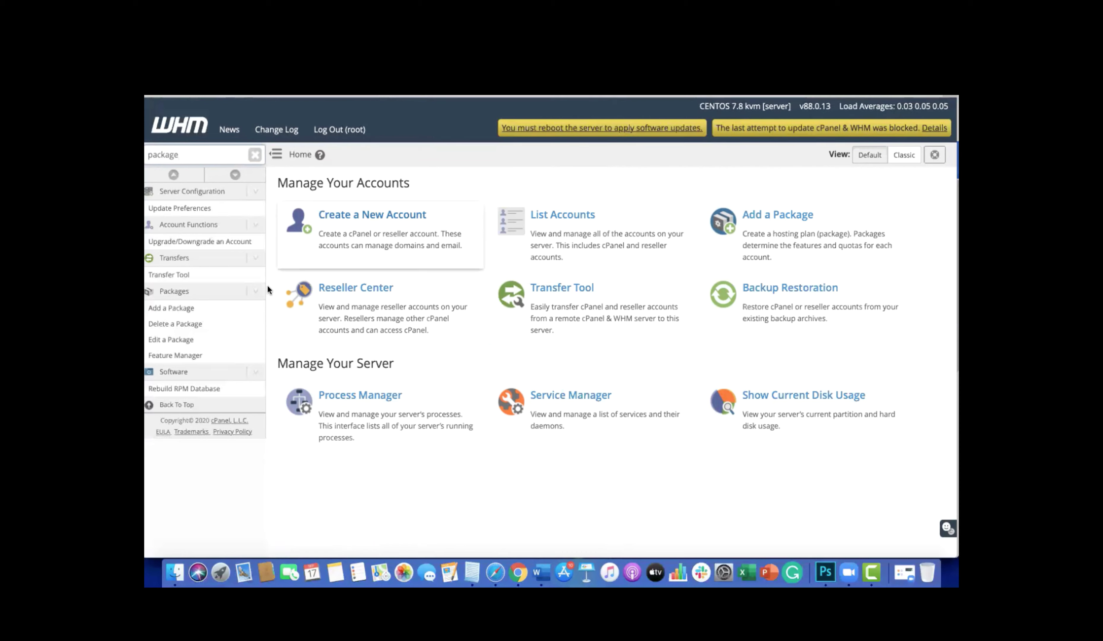
Open the Delete a Package page and select the 1GB package without deleting it.
{"action": "left_click", "coordinate": [182, 325]}
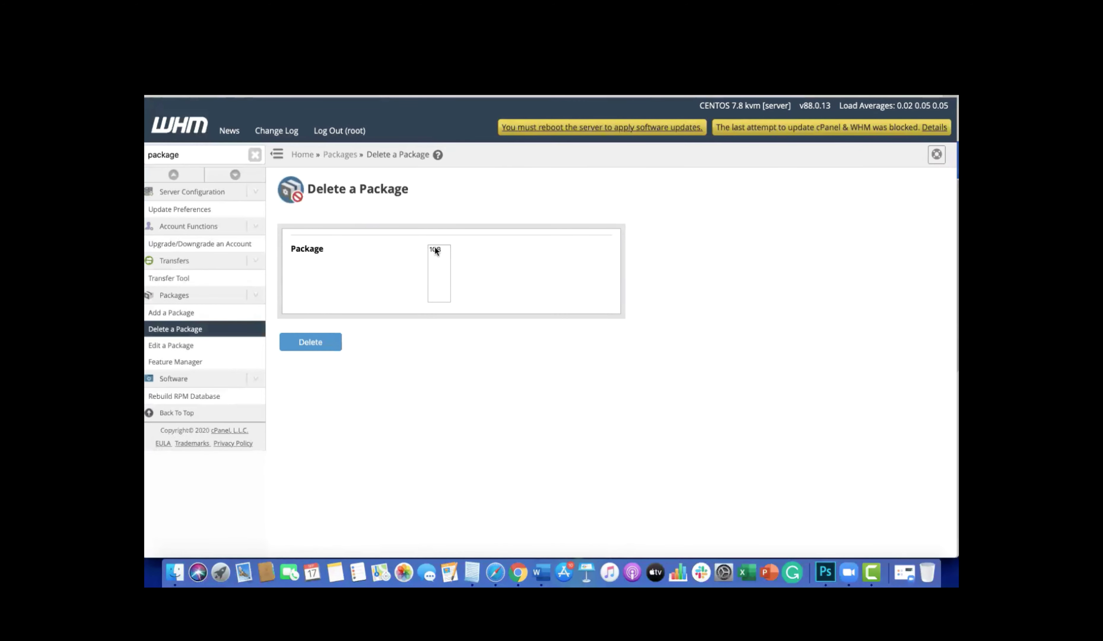
{"action": "left_click", "coordinate": [435, 249]}
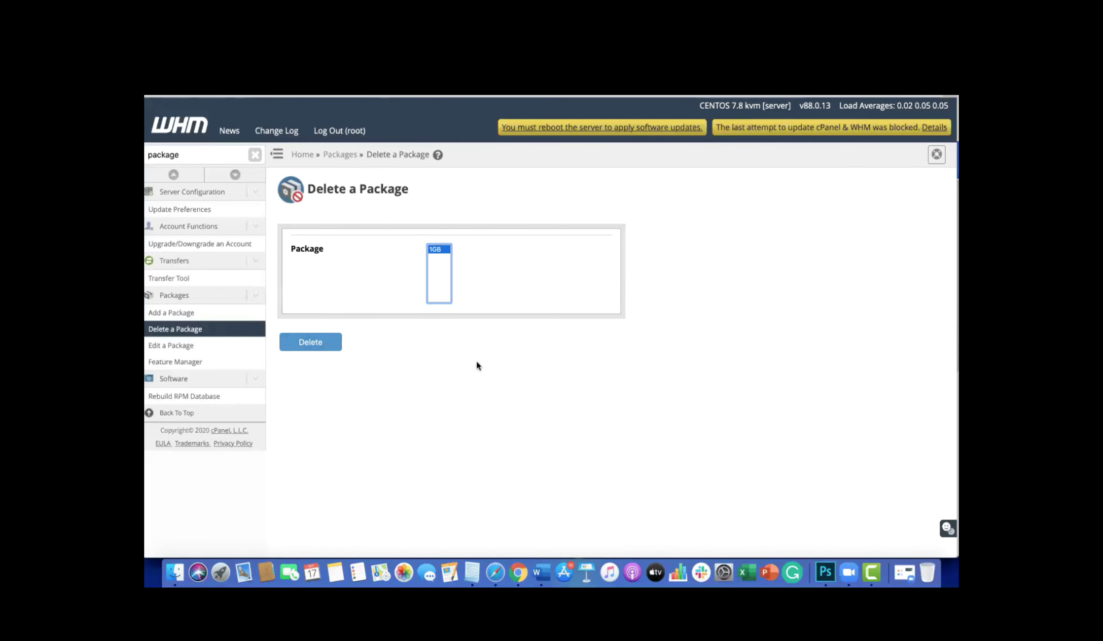
Open the 1GB package for editing, examine its resource limits and return to the home page.
{"action": "left_click", "coordinate": [189, 347]}
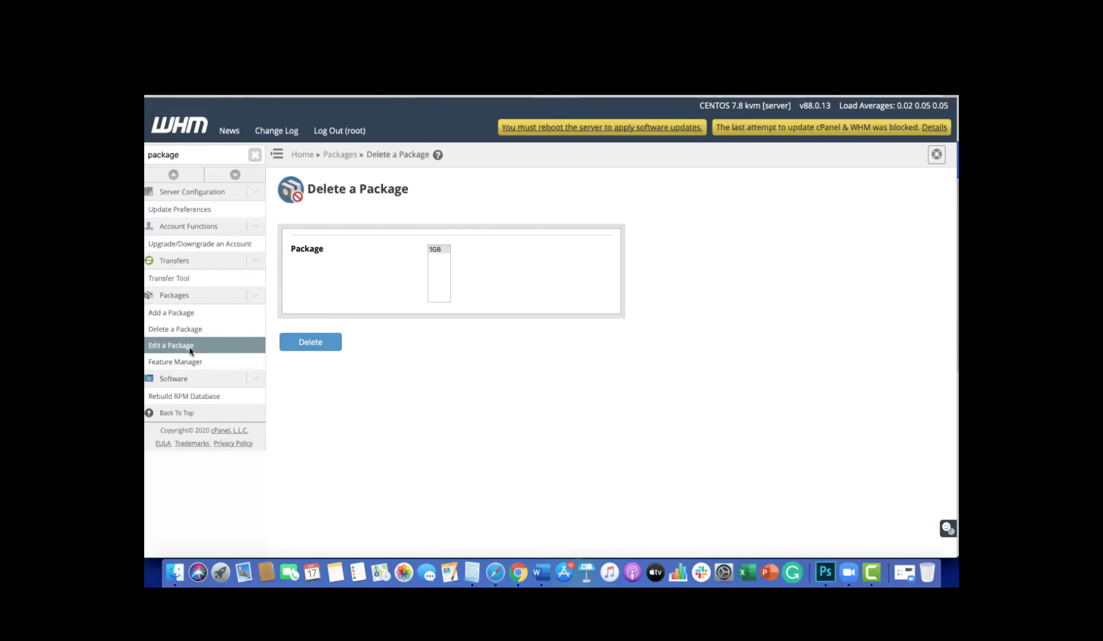
{"action": "left_click", "coordinate": [313, 260]}
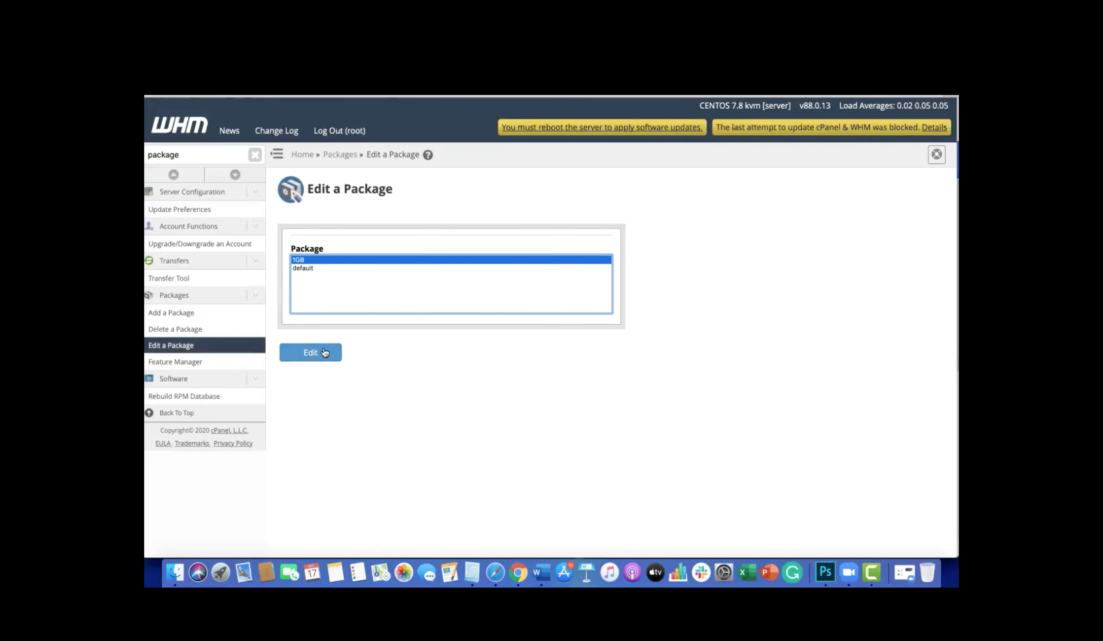
{"action": "left_click", "coordinate": [323, 352]}
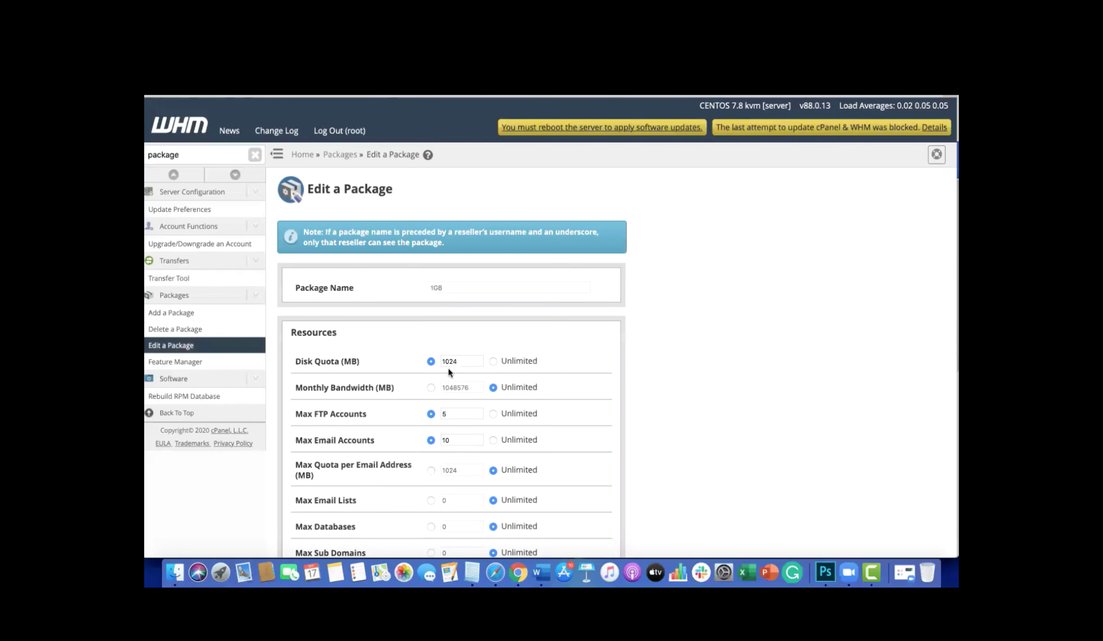
{"action": "scroll", "coordinate": [448, 367], "scroll_direction": "down", "scroll_amount": 4}
{"action": "scroll", "coordinate": [448, 367], "scroll_direction": "up", "scroll_amount": 5}
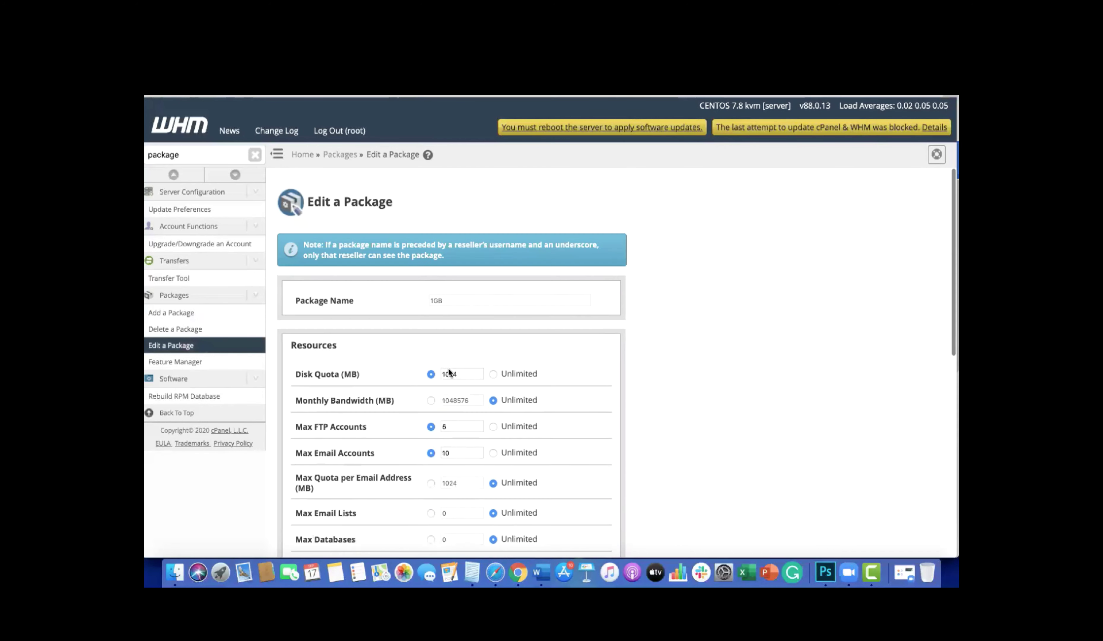
{"action": "left_click", "coordinate": [303, 155]}
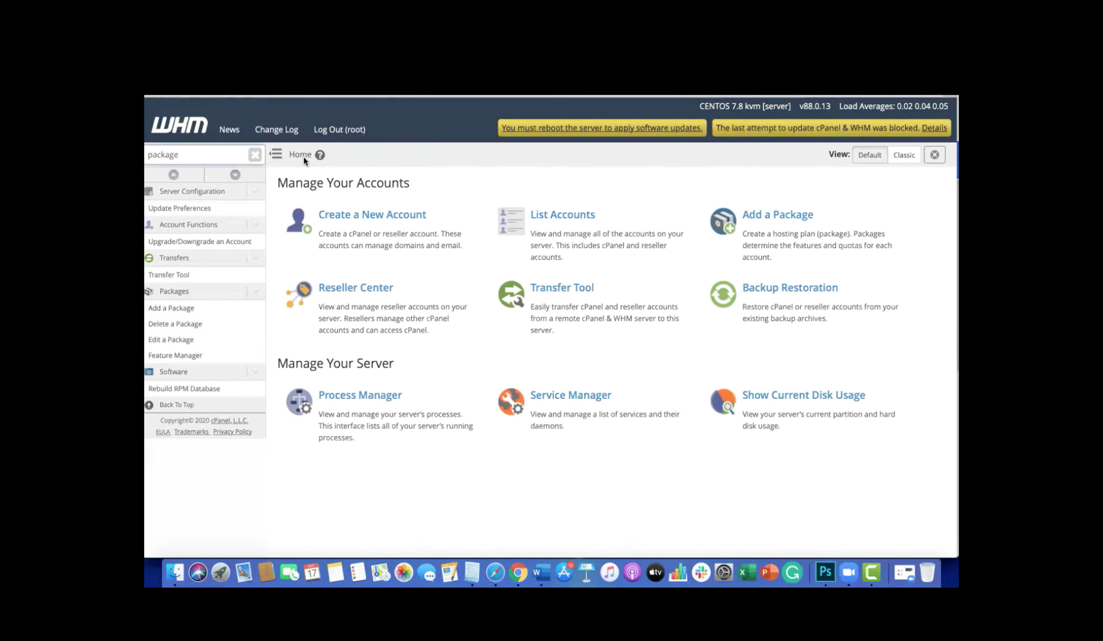